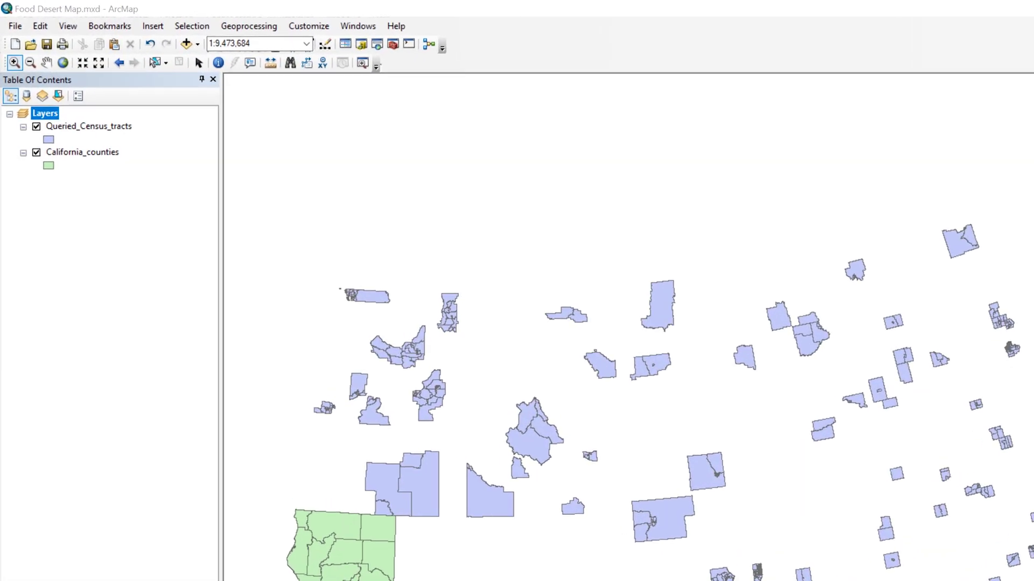
Open Select By Location from the Selection menu, keeping the method as 'select features from'
click(262, 37)
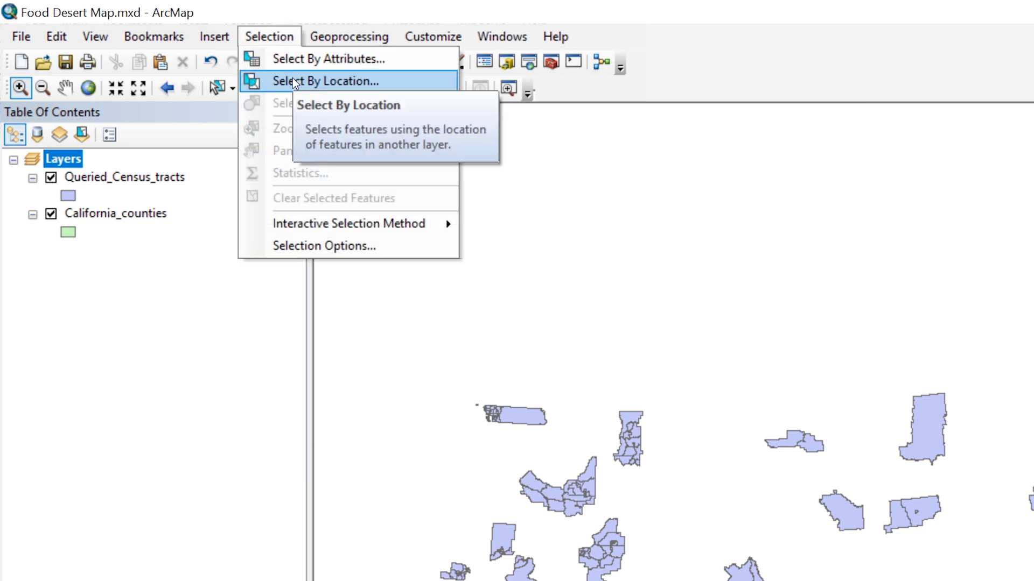
click(293, 78)
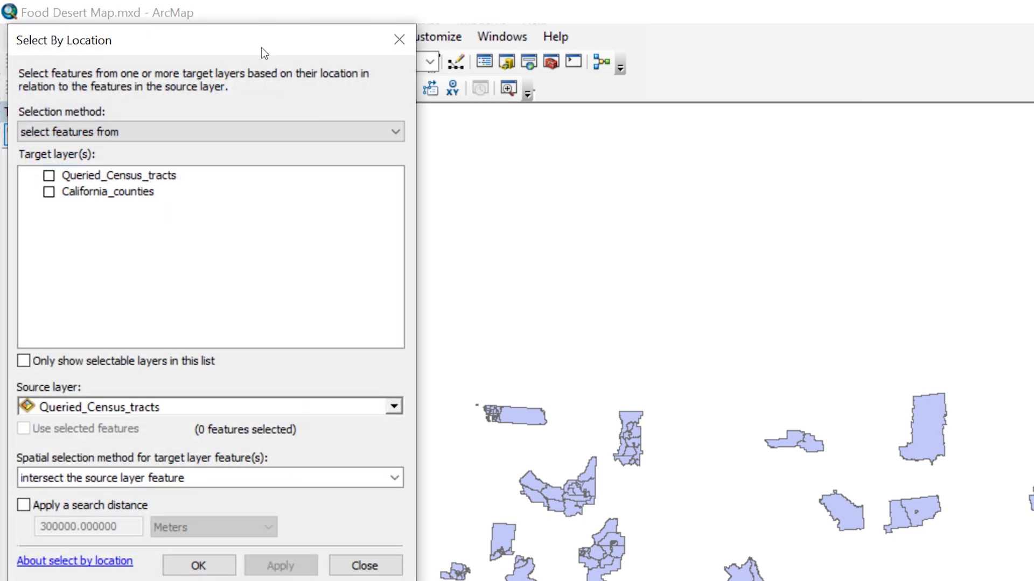
drag(264, 53, 576, 33)
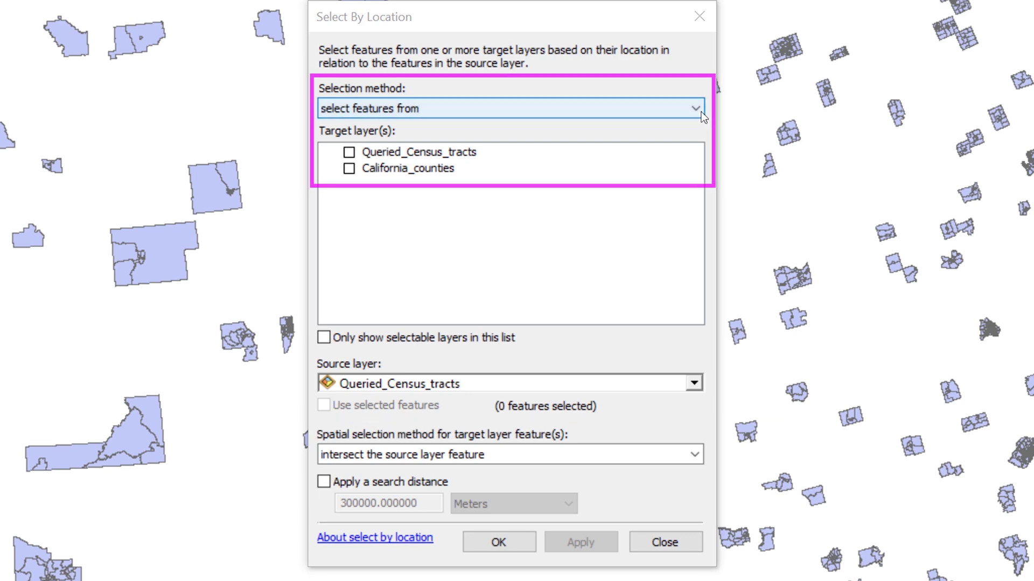
click(696, 108)
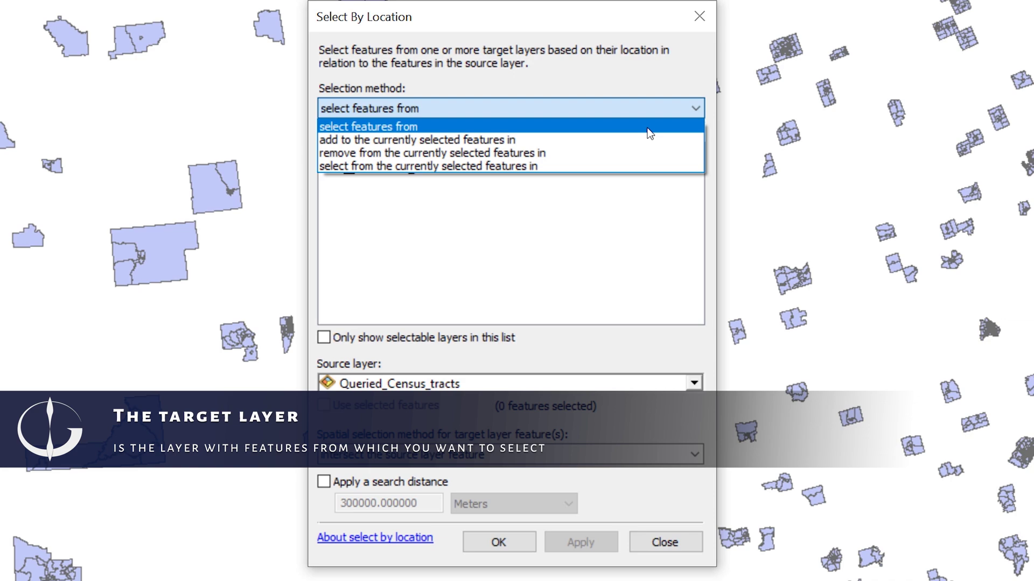
click(650, 127)
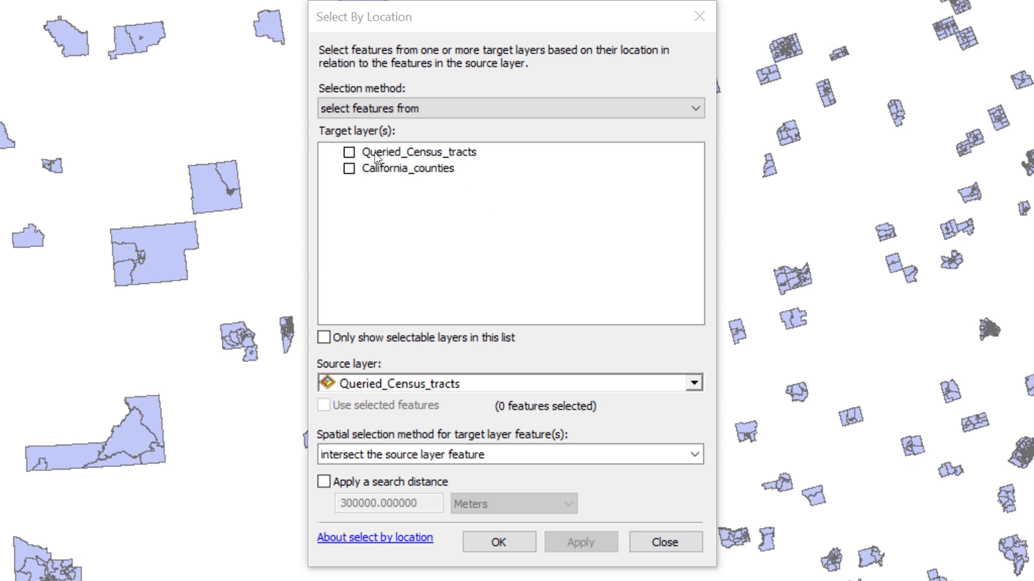
Tick Queried_Census_tracts as the target layer and choose California_counties as the source layer
click(349, 153)
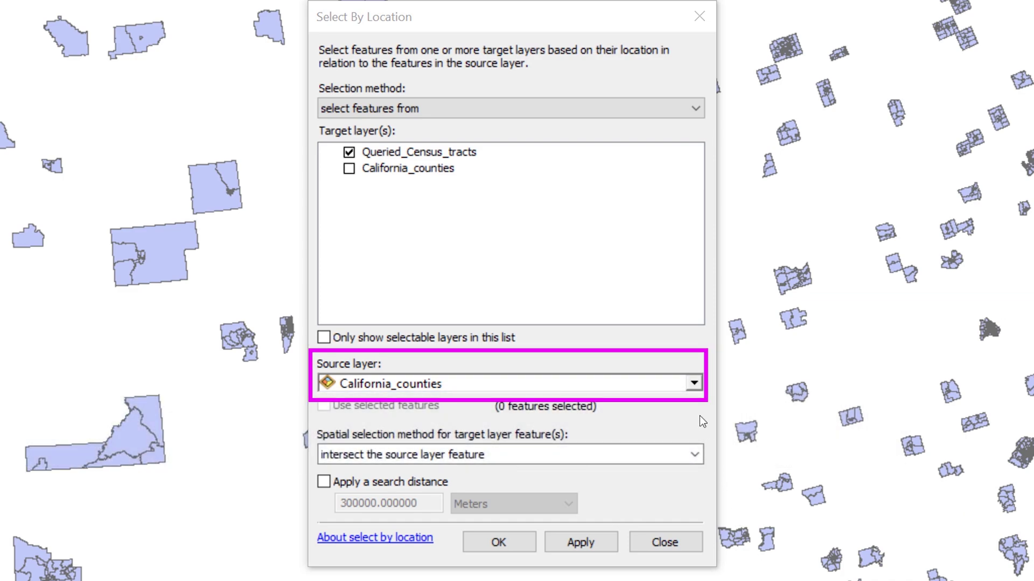
click(694, 384)
click(694, 385)
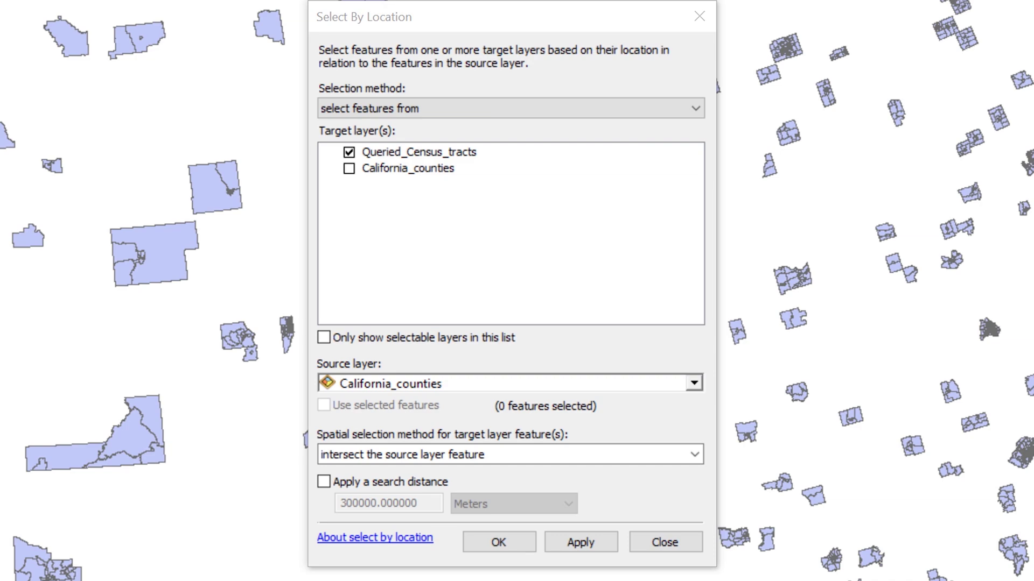
Apply the 'are within the source layer feature' spatial method to preview the matching tracts
click(694, 455)
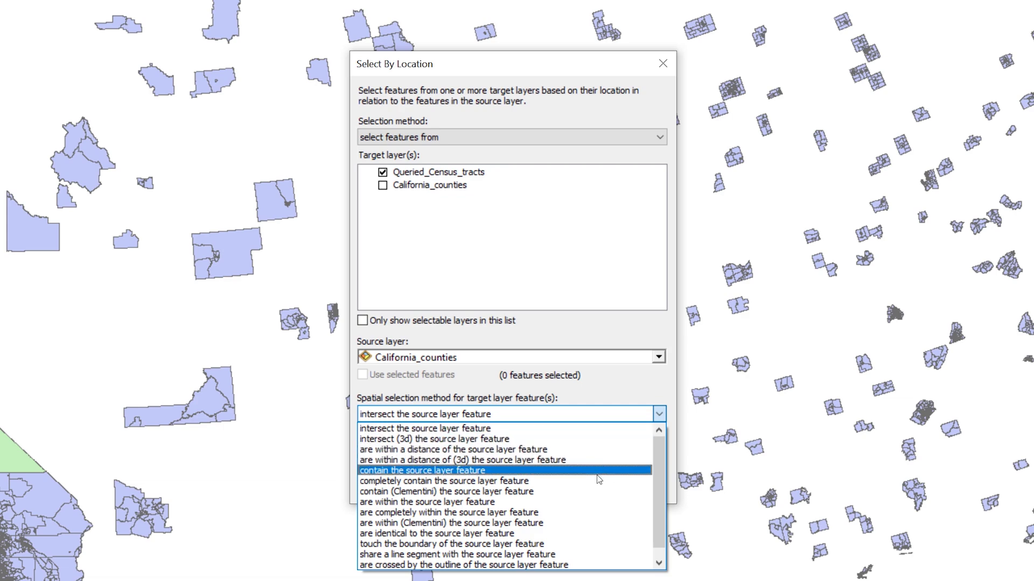
scroll(580, 538, down, 1)
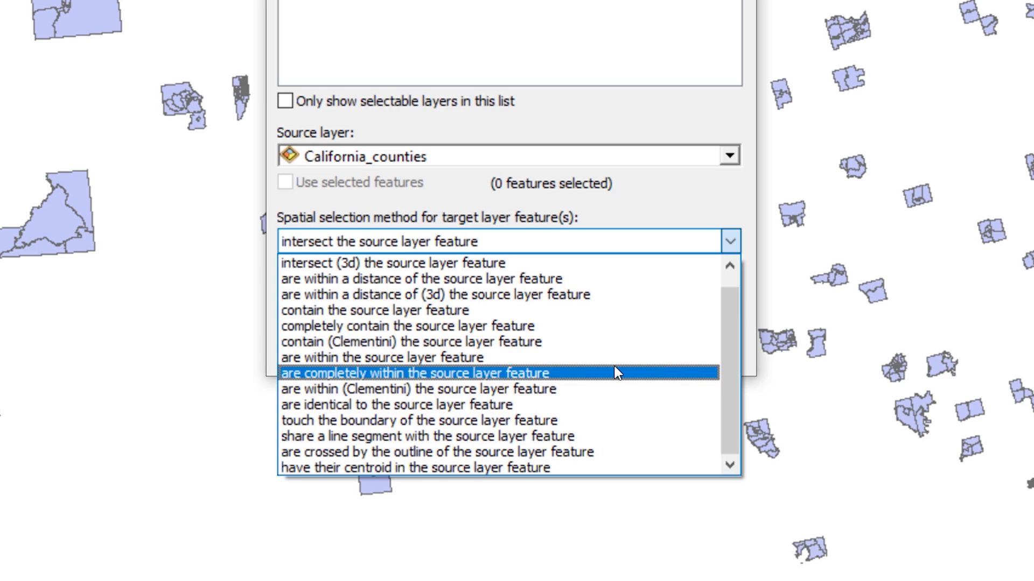
click(614, 358)
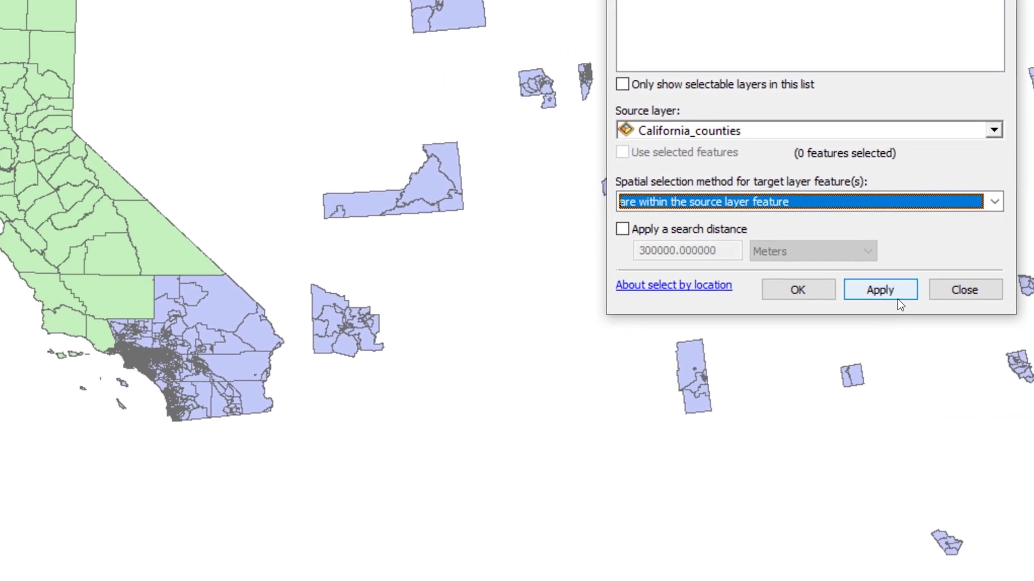
click(889, 291)
Compare with 'completely within', then reapply 'are within', leaving 4405 tracts selected
click(994, 202)
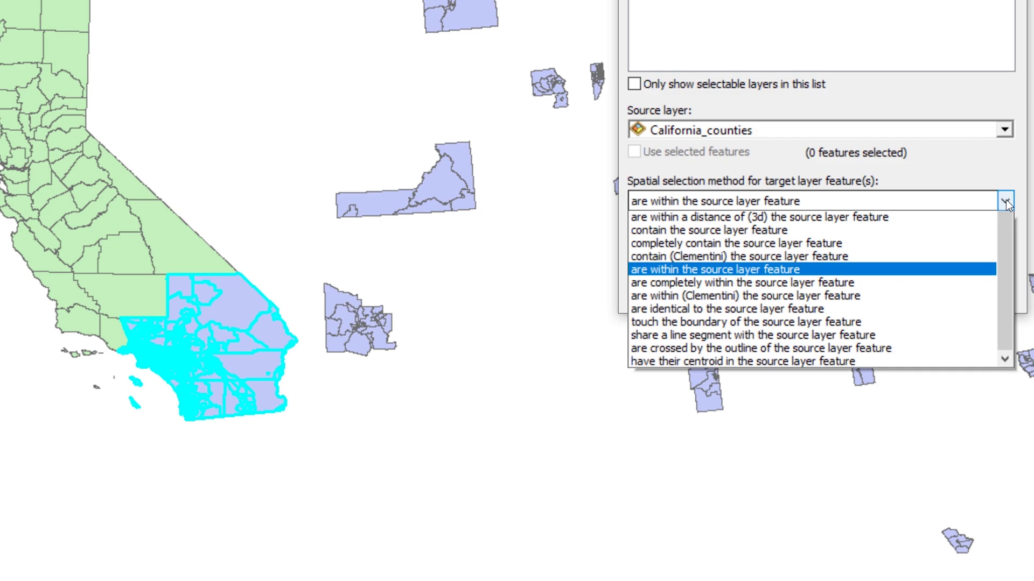
scroll(969, 248, up, 1)
click(933, 306)
click(892, 286)
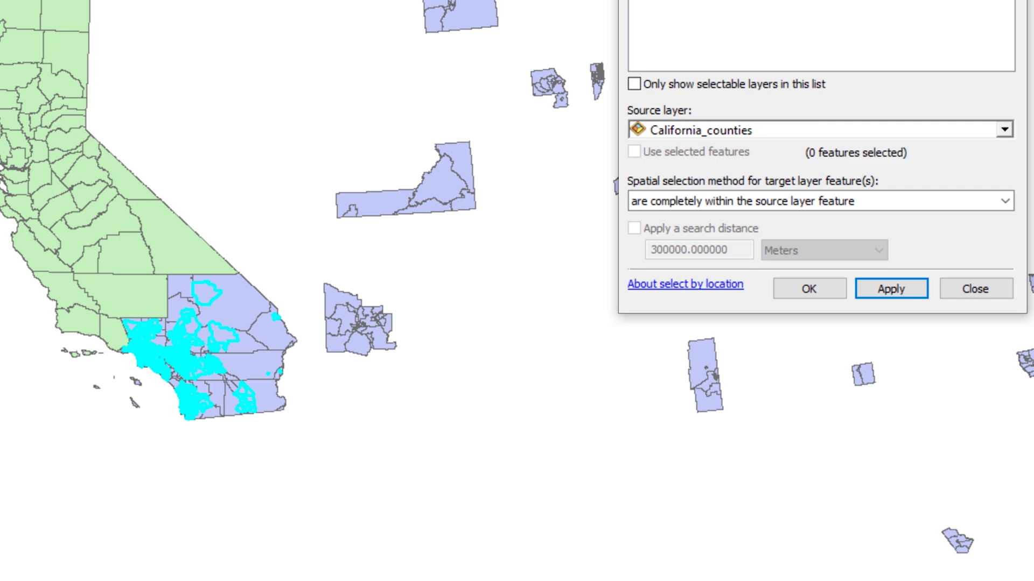
click(1005, 201)
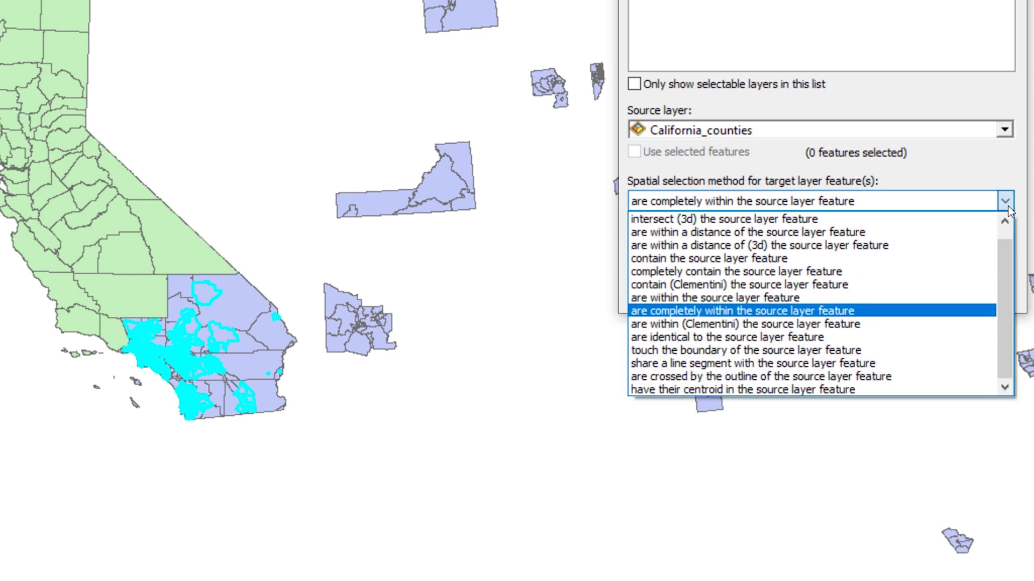
click(925, 299)
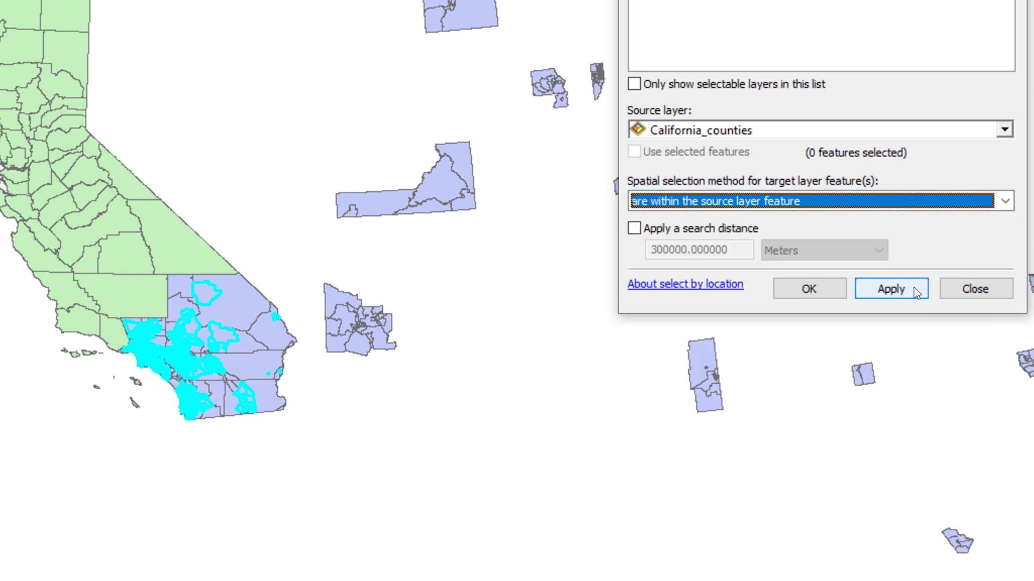
click(916, 290)
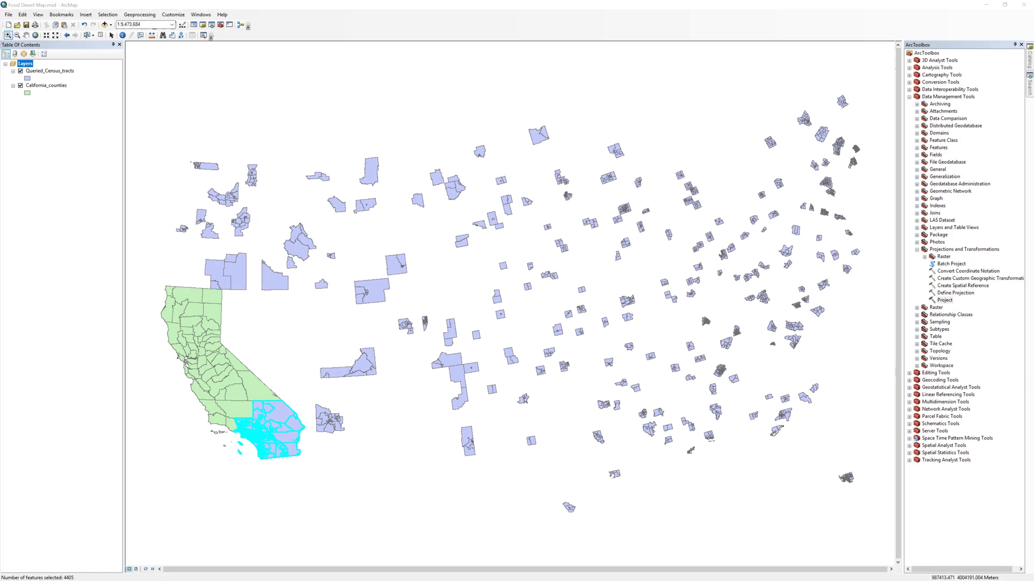
Export the selected Queried_Census_tracts features through Data > Export Data as the Study_Area shapefile
right_click(67, 72)
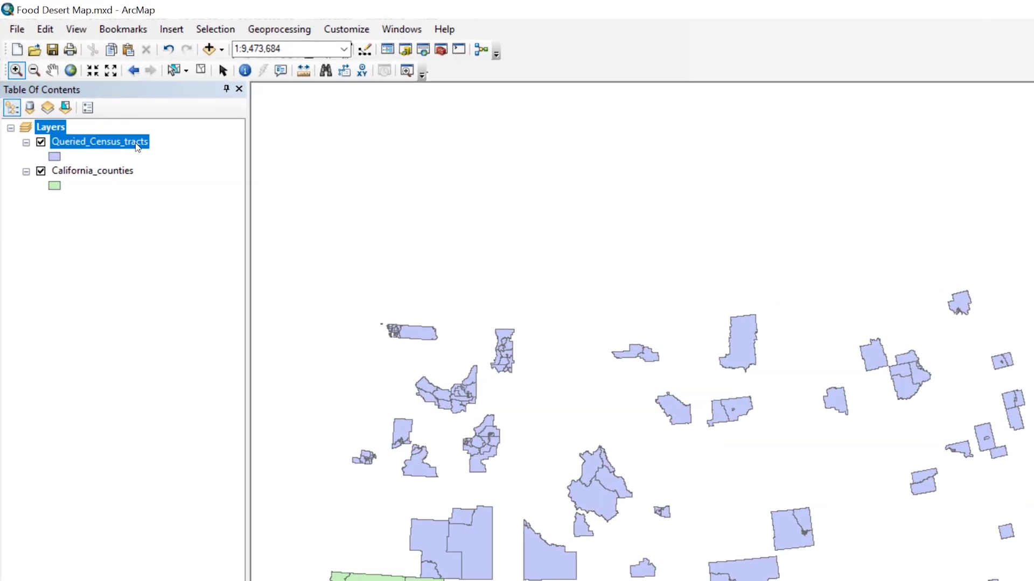
mouse_move(205, 421)
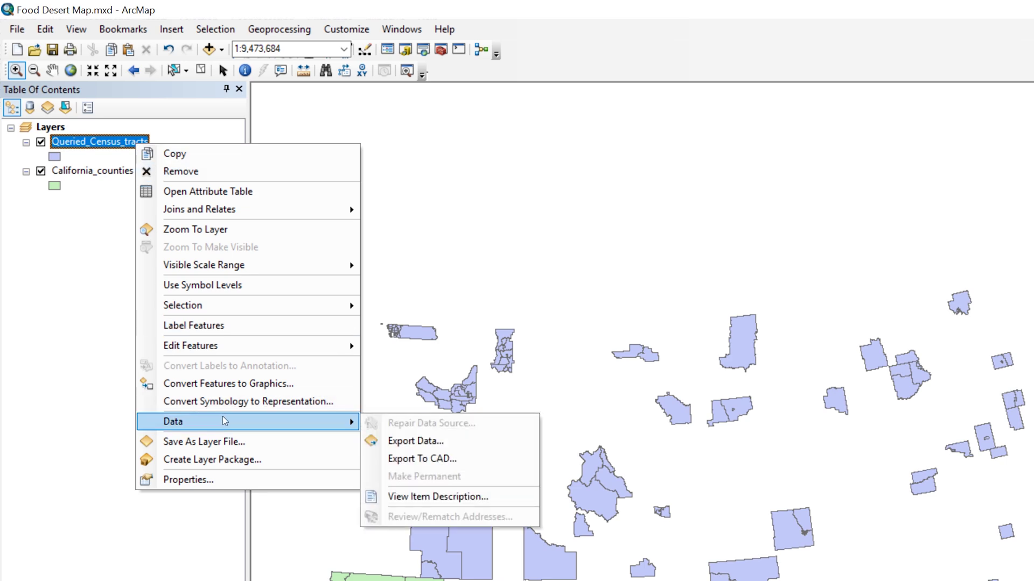
click(383, 446)
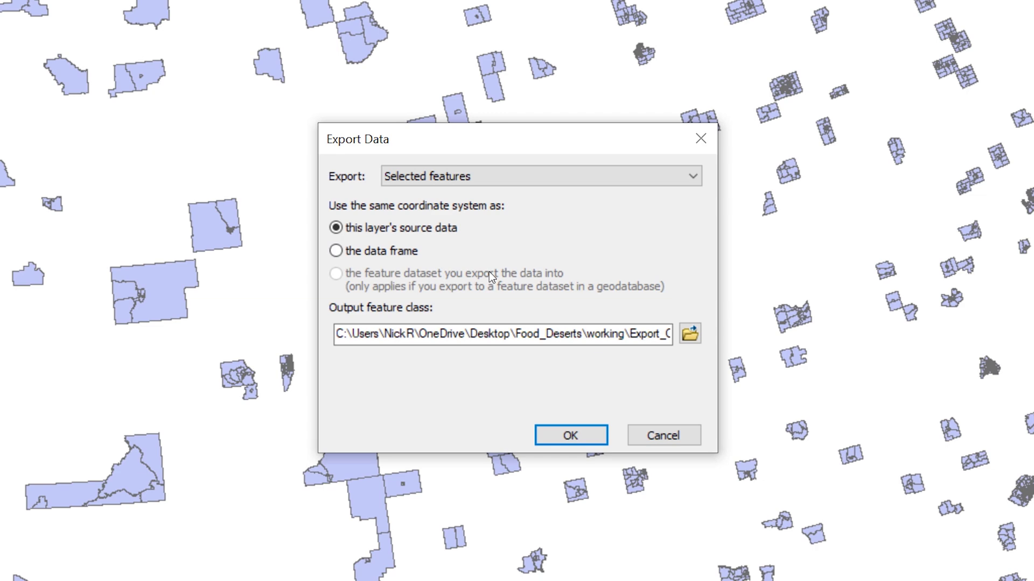
click(690, 334)
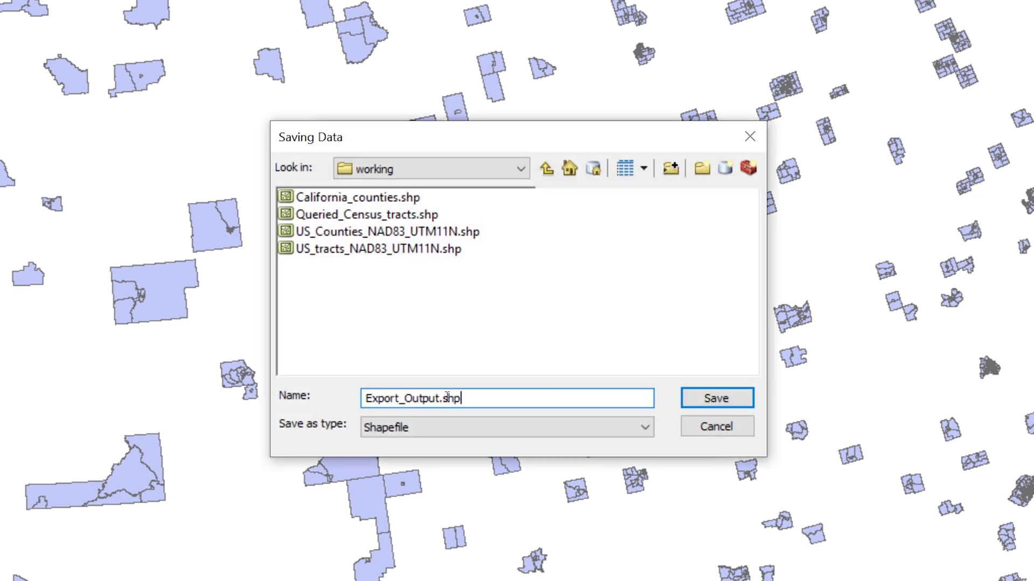
double_click(447, 399)
text(Stu)
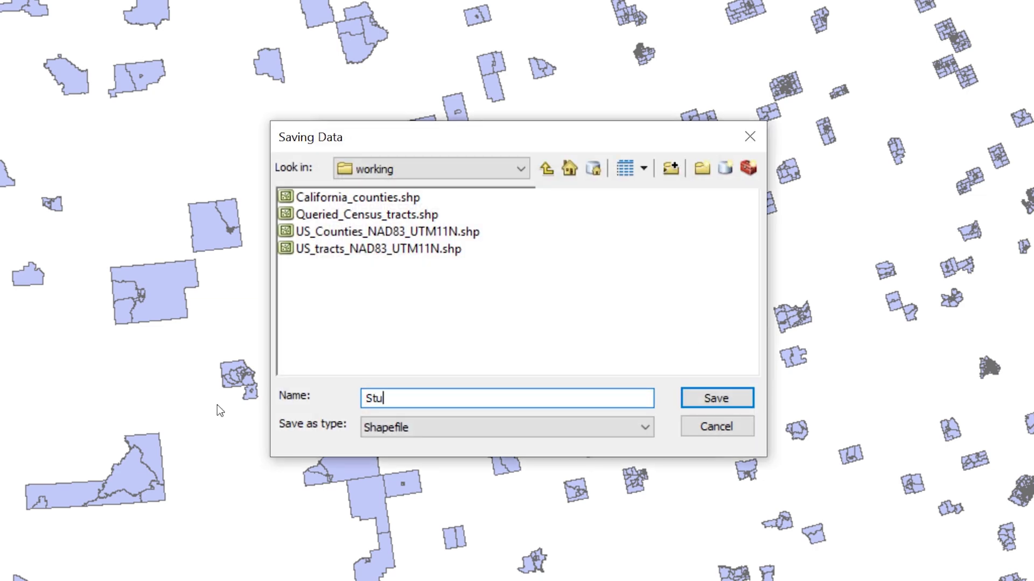
text(dy_Area)
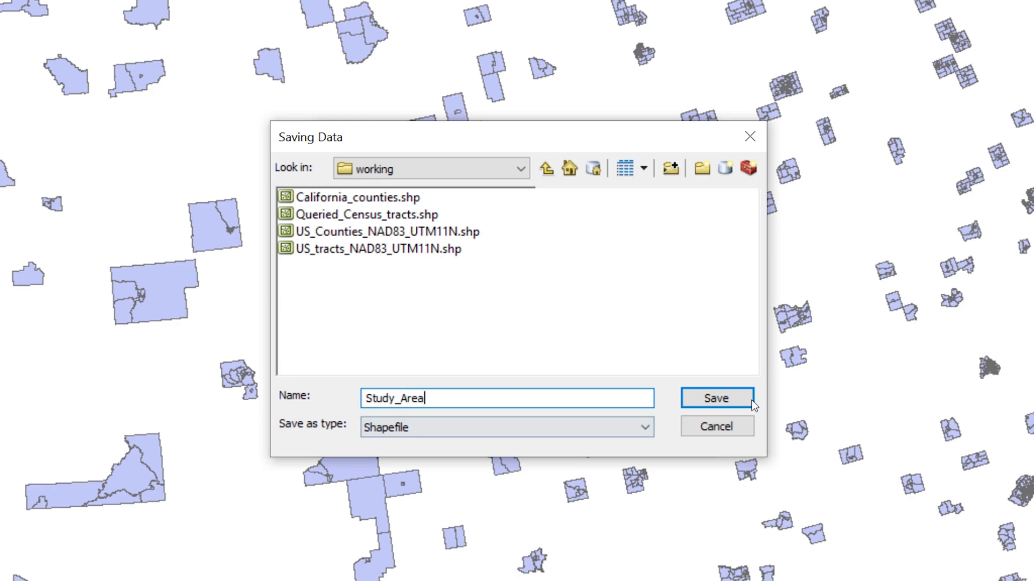
click(751, 399)
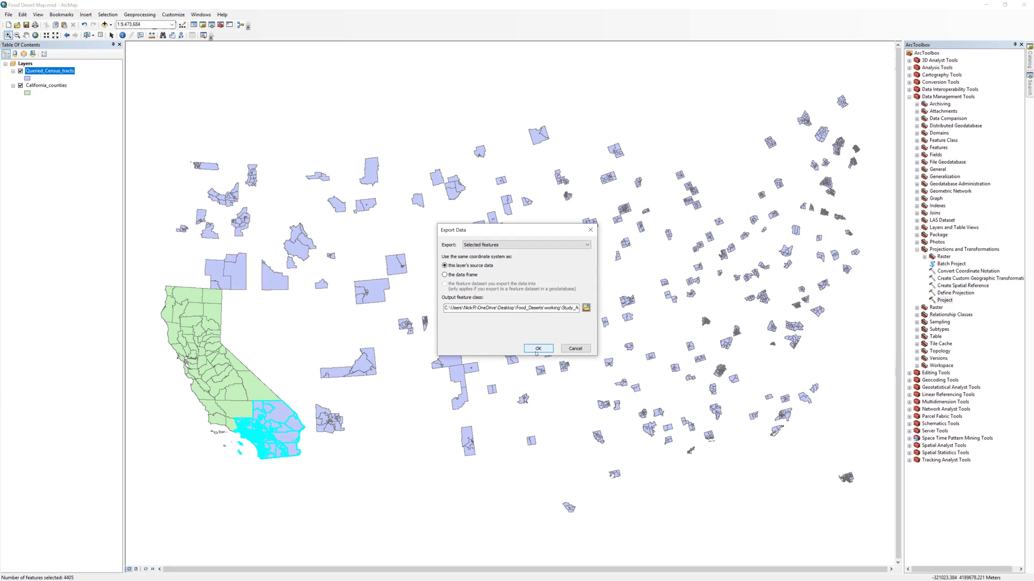
click(538, 348)
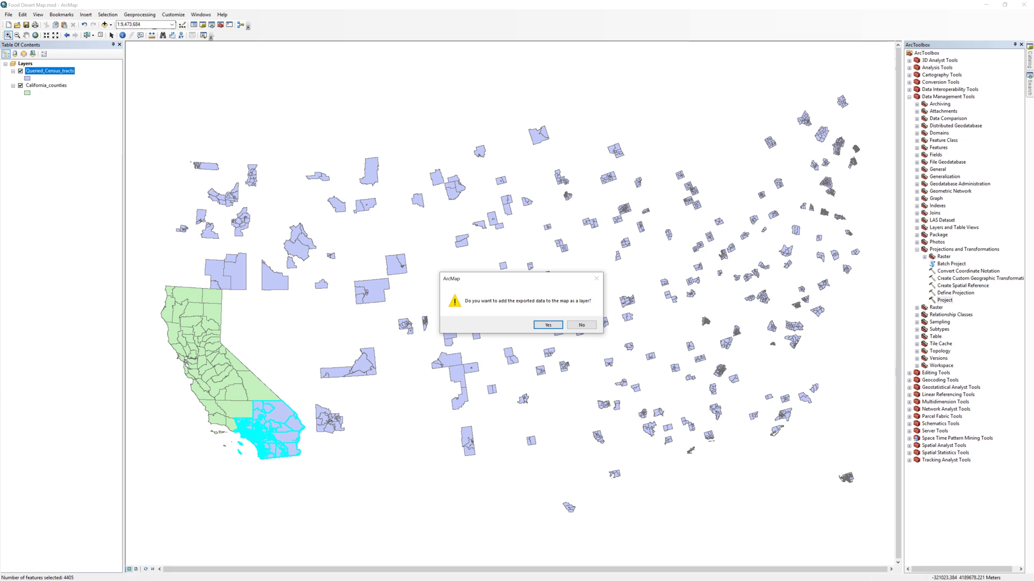
Add Study_Area to the map, remove Queried_Census_tracts and California_counties, and zoom to full extent
click(548, 326)
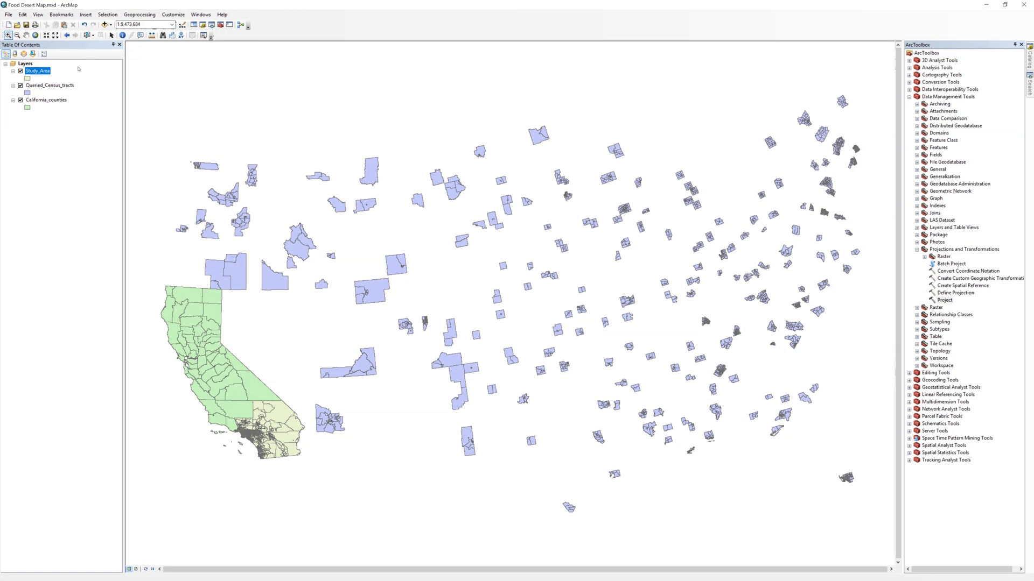
right_click(64, 85)
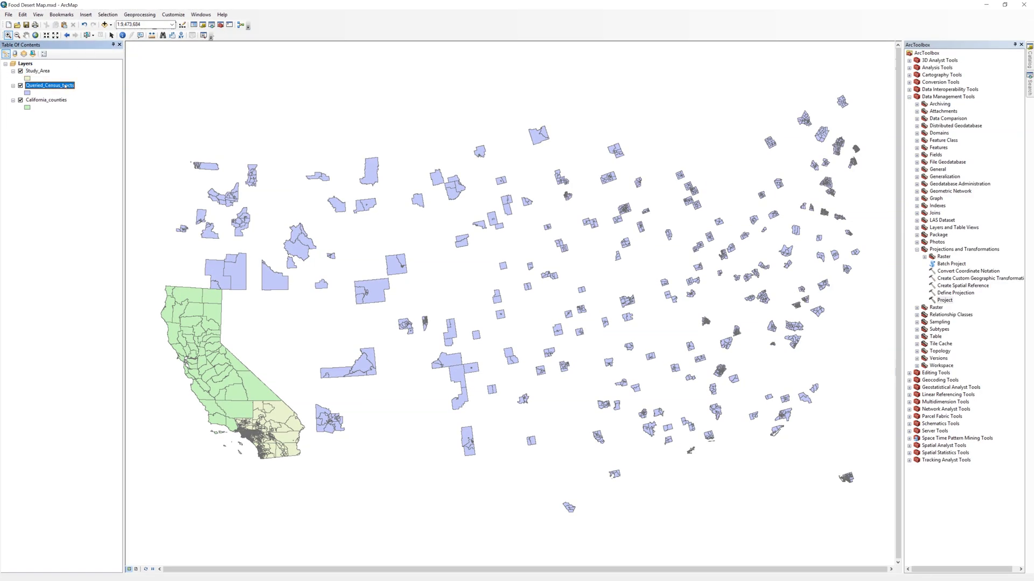
click(80, 96)
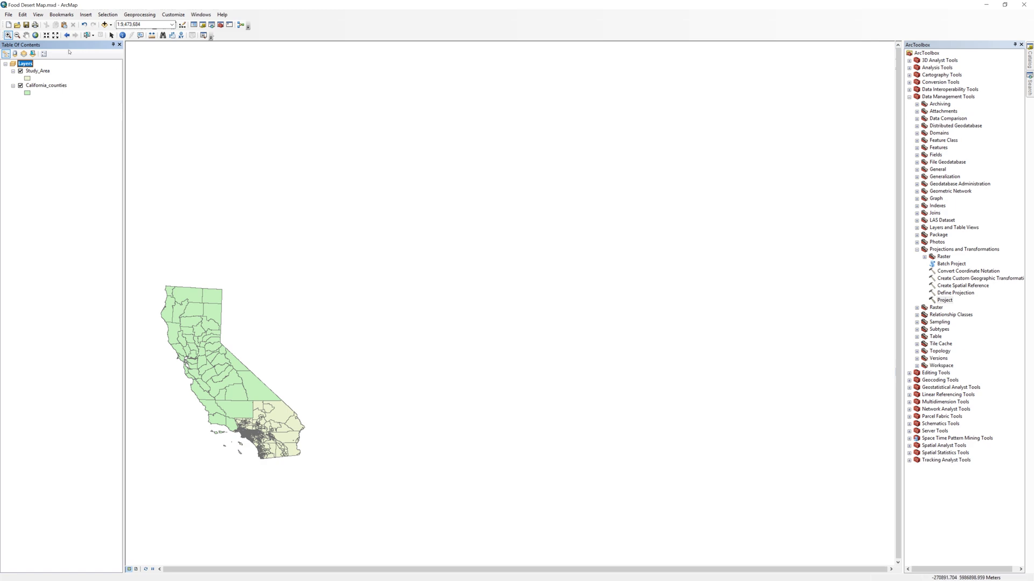
click(35, 35)
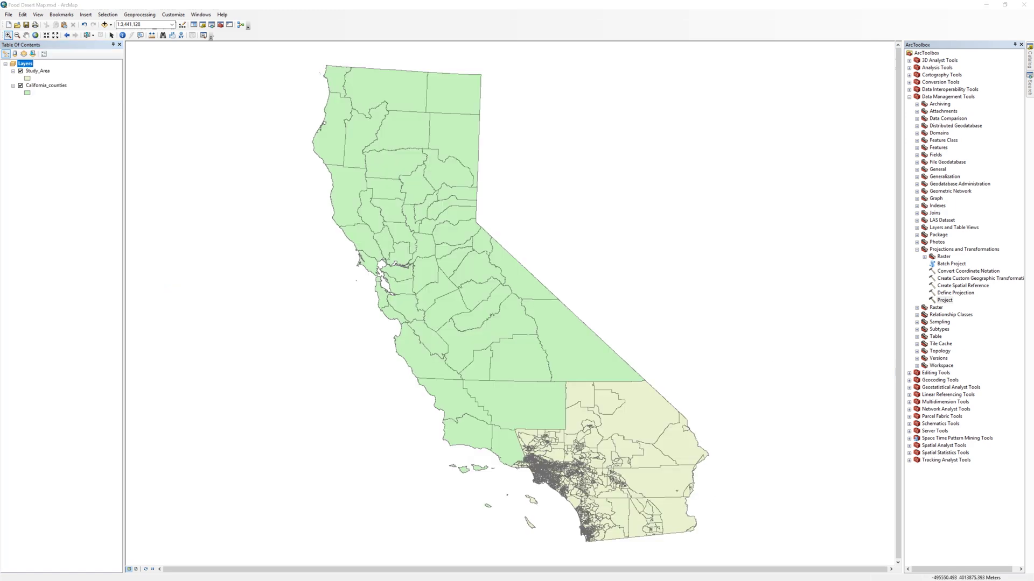
right_click(60, 86)
click(78, 98)
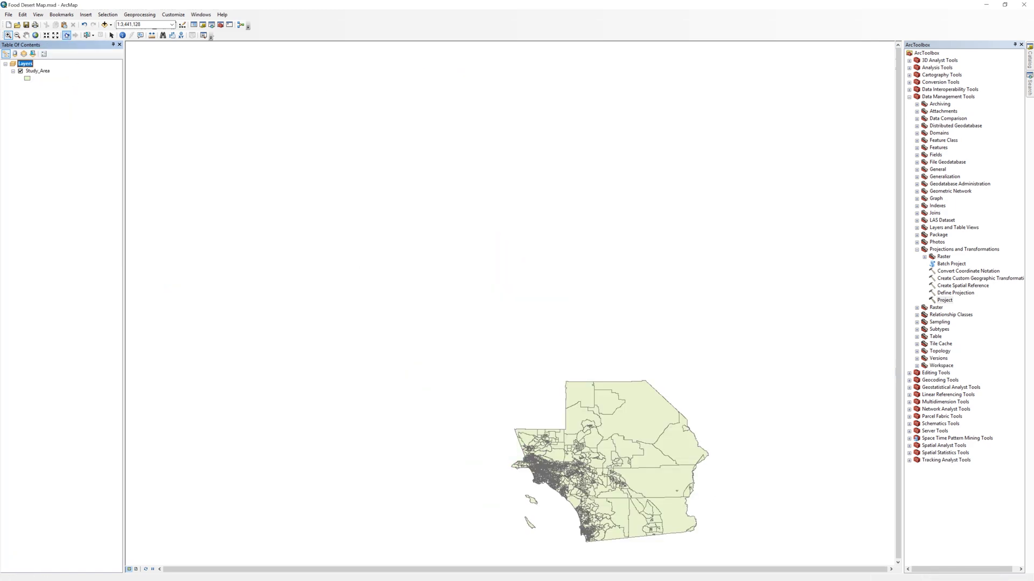
click(35, 35)
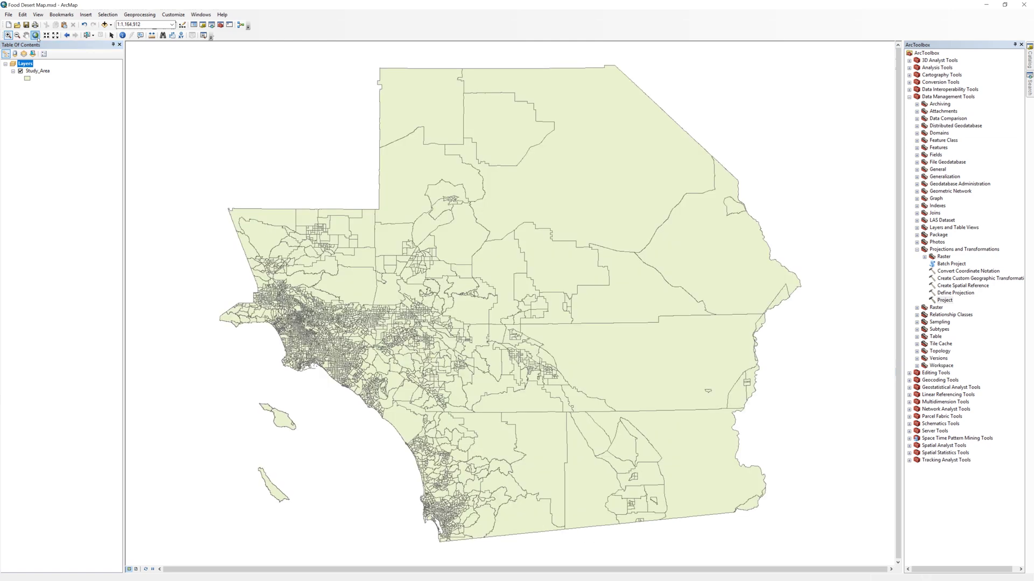